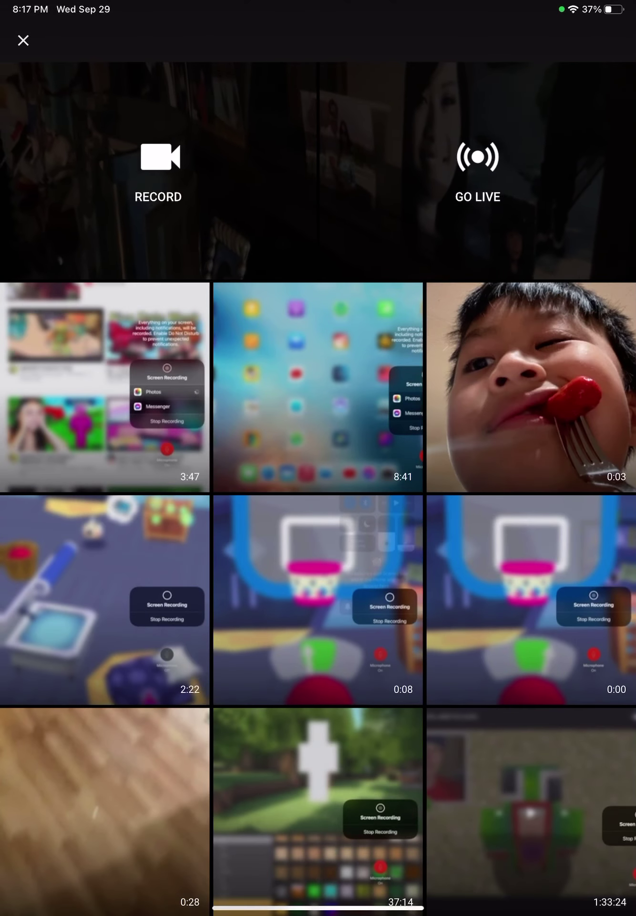
# - Dismiss the Create sheet's record and go-live options and open the notifications list
pyautogui.click(23, 40)
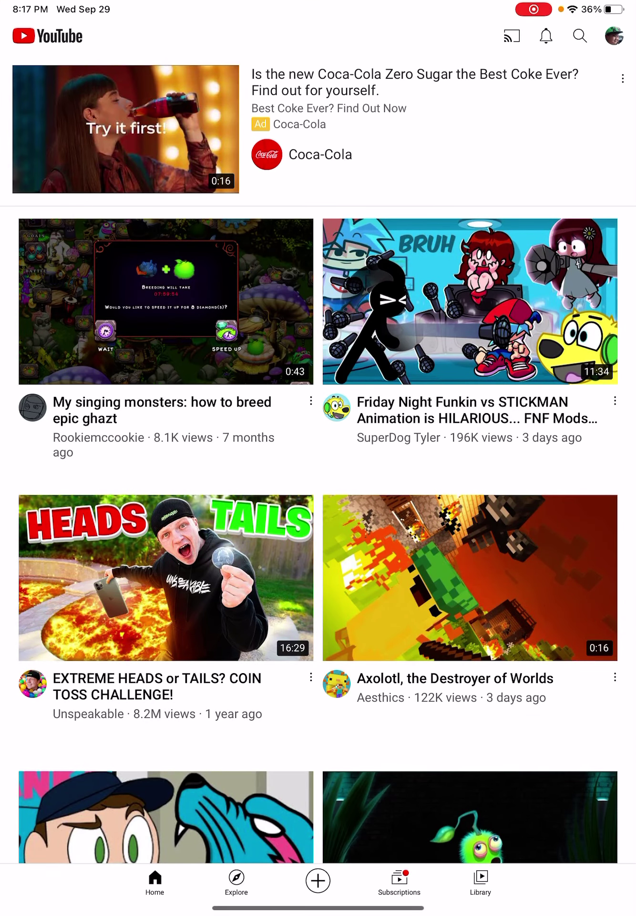
pyautogui.click(546, 36)
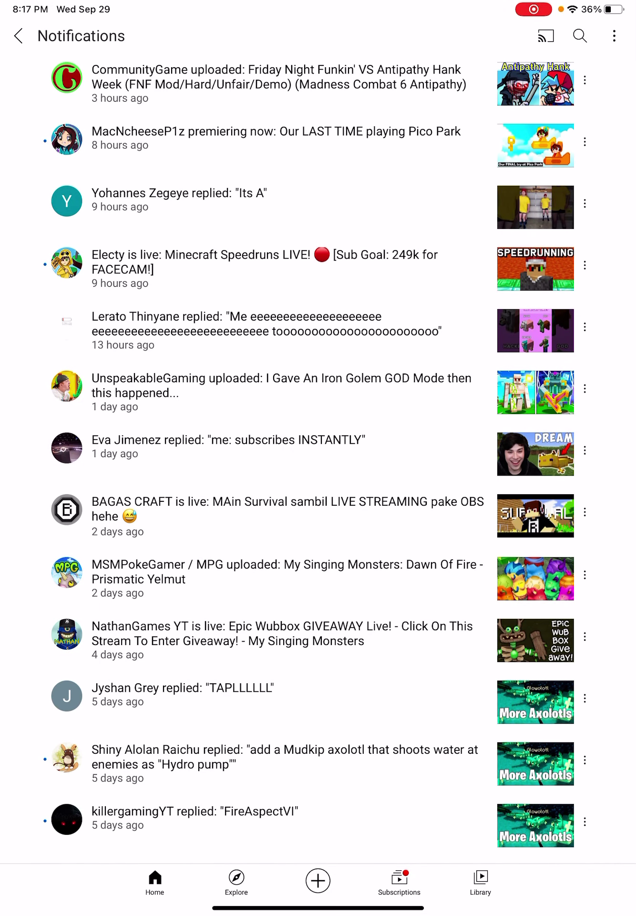
pyautogui.click(179, 199)
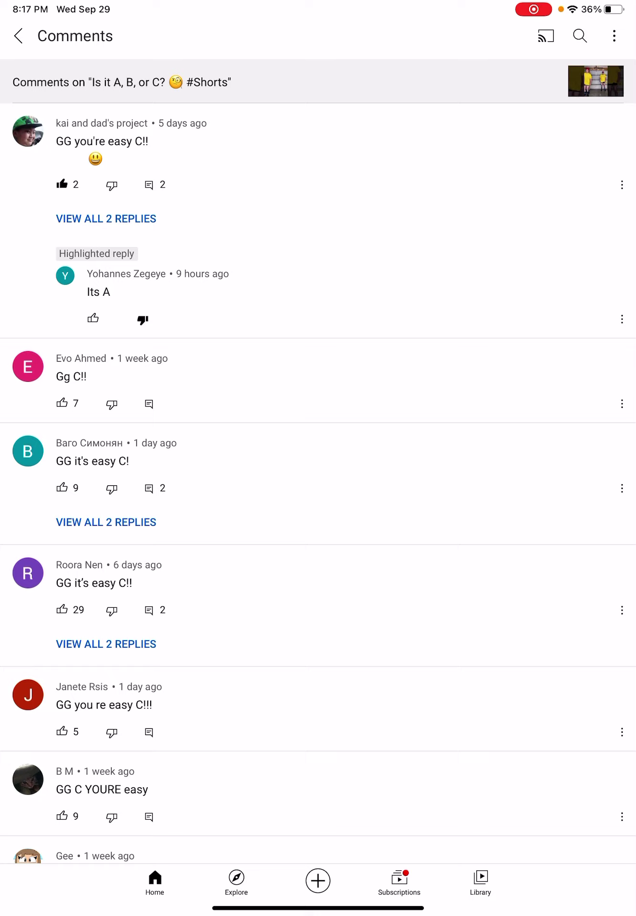
pyautogui.scroll(-3, 318, 458)
pyautogui.scroll(3, 318, 457)
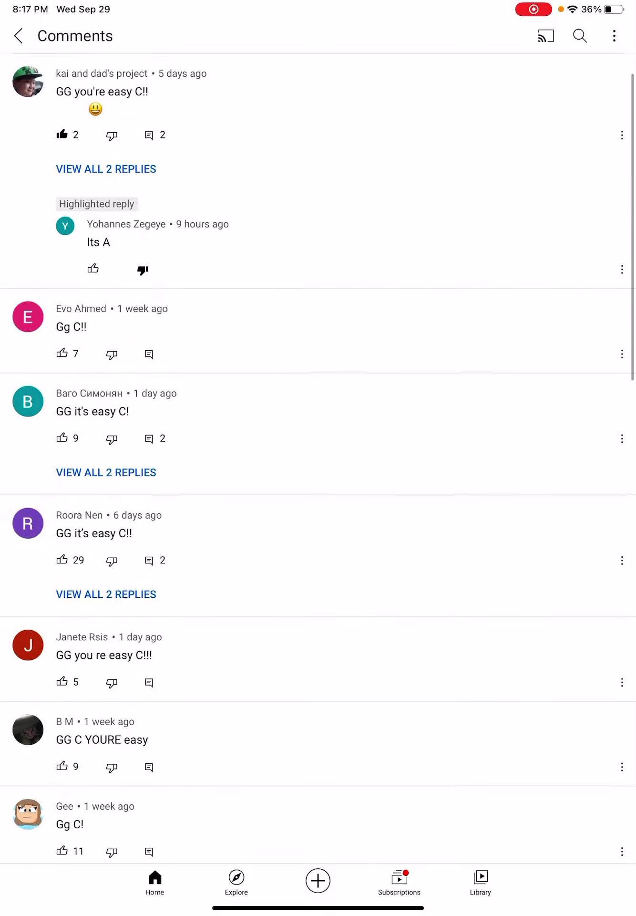
pyautogui.scroll(-4, 318, 458)
pyautogui.scroll(4, 318, 458)
pyautogui.scroll(2, 318, 457)
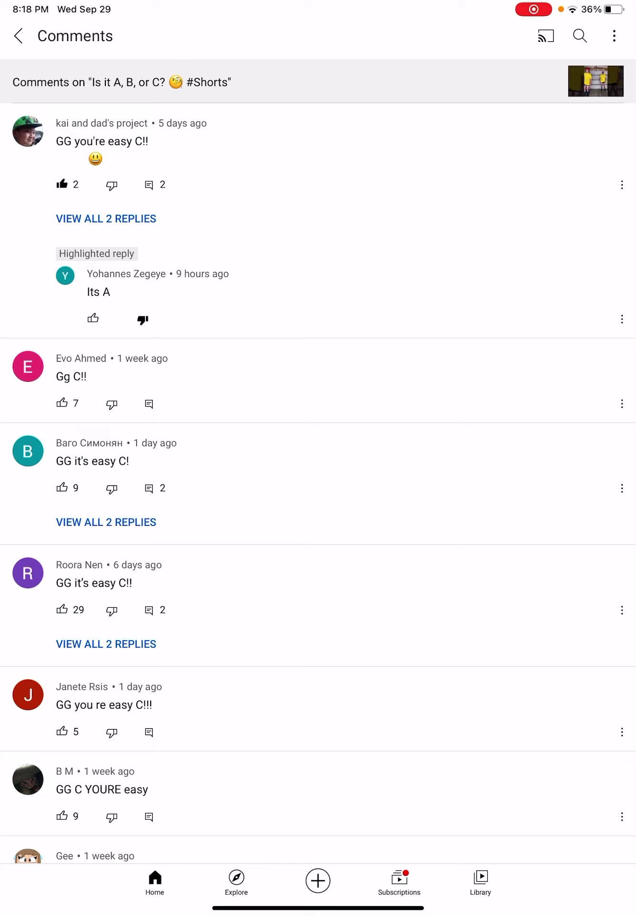
# - Open Control Center and show the Screen Recording options, with Photos as destination
pyautogui.moveTo(565, 8); pyautogui.dragTo(565, 286)
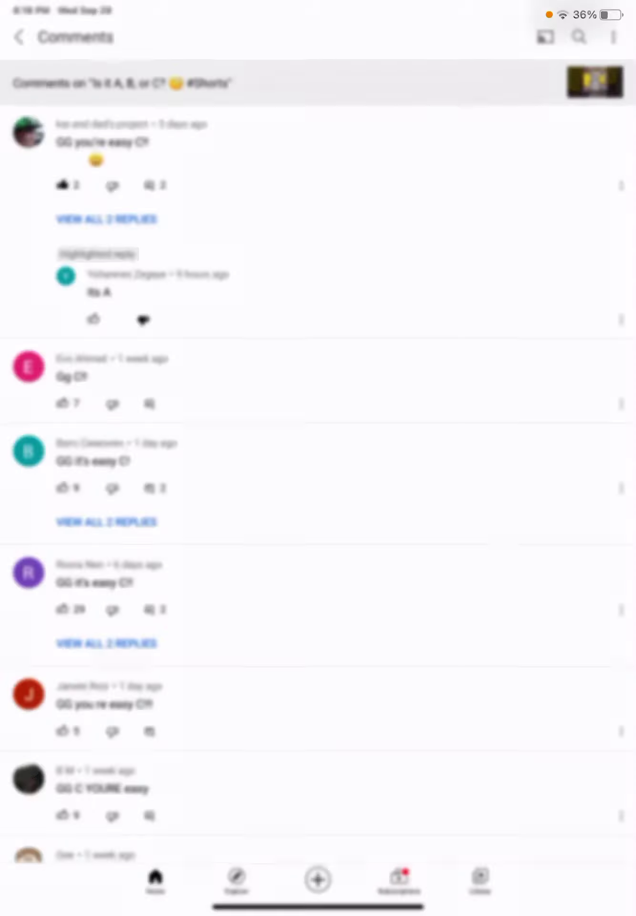
pyautogui.click(585, 477)
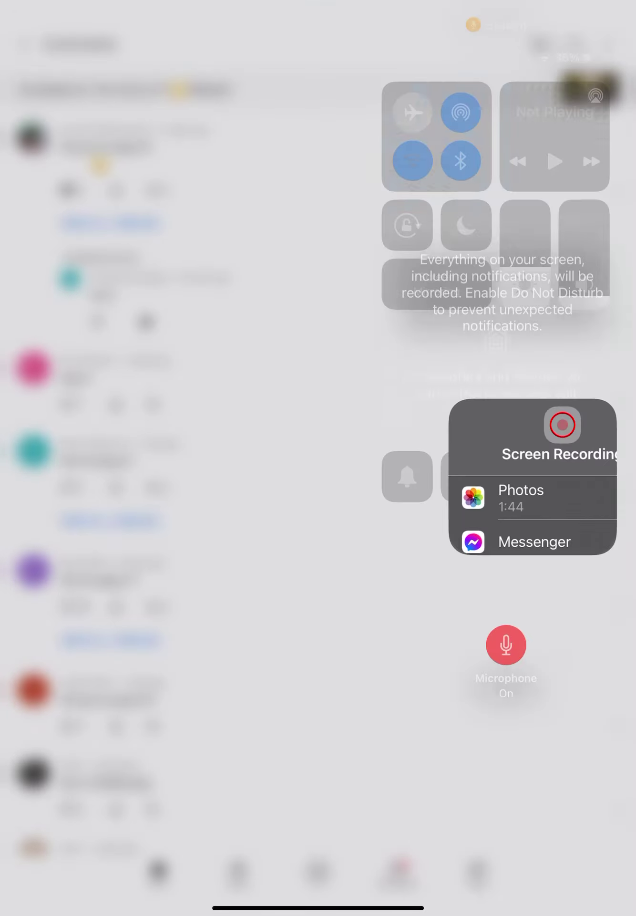